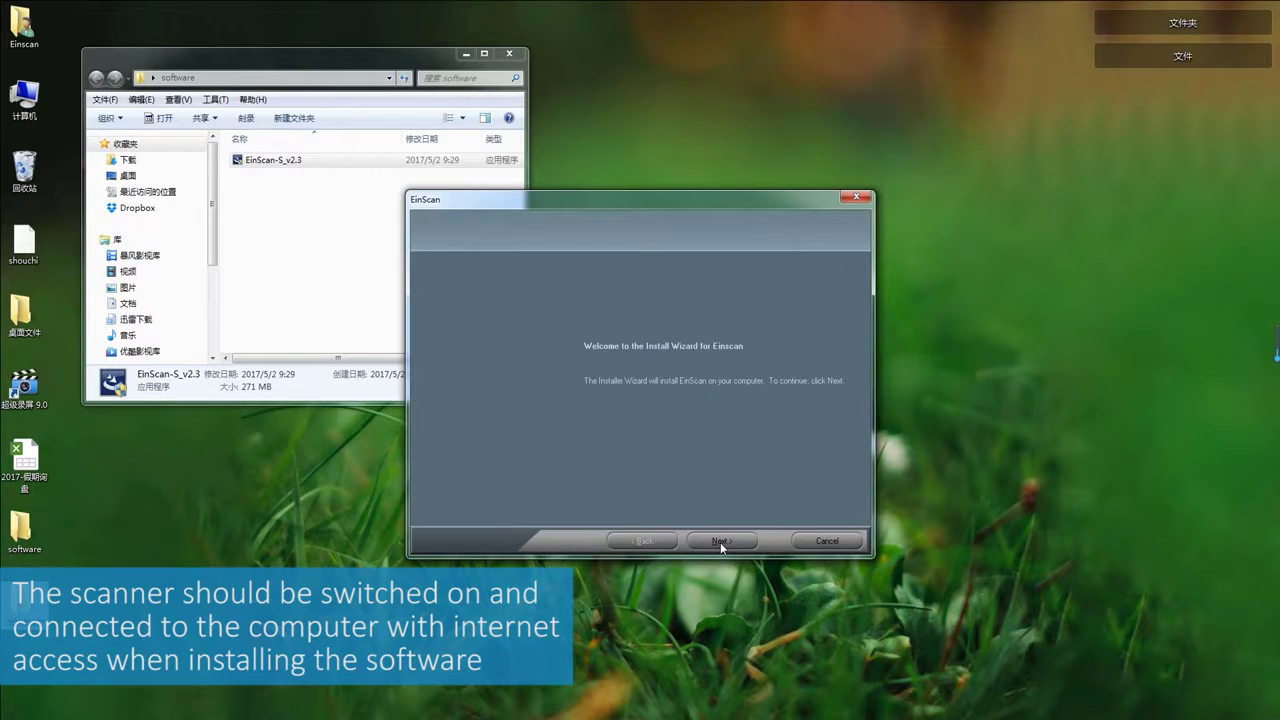
Activate EinScan-SE online and obtain its license file.
left_click(720, 542)
left_click(607, 357)
left_click(640, 401)
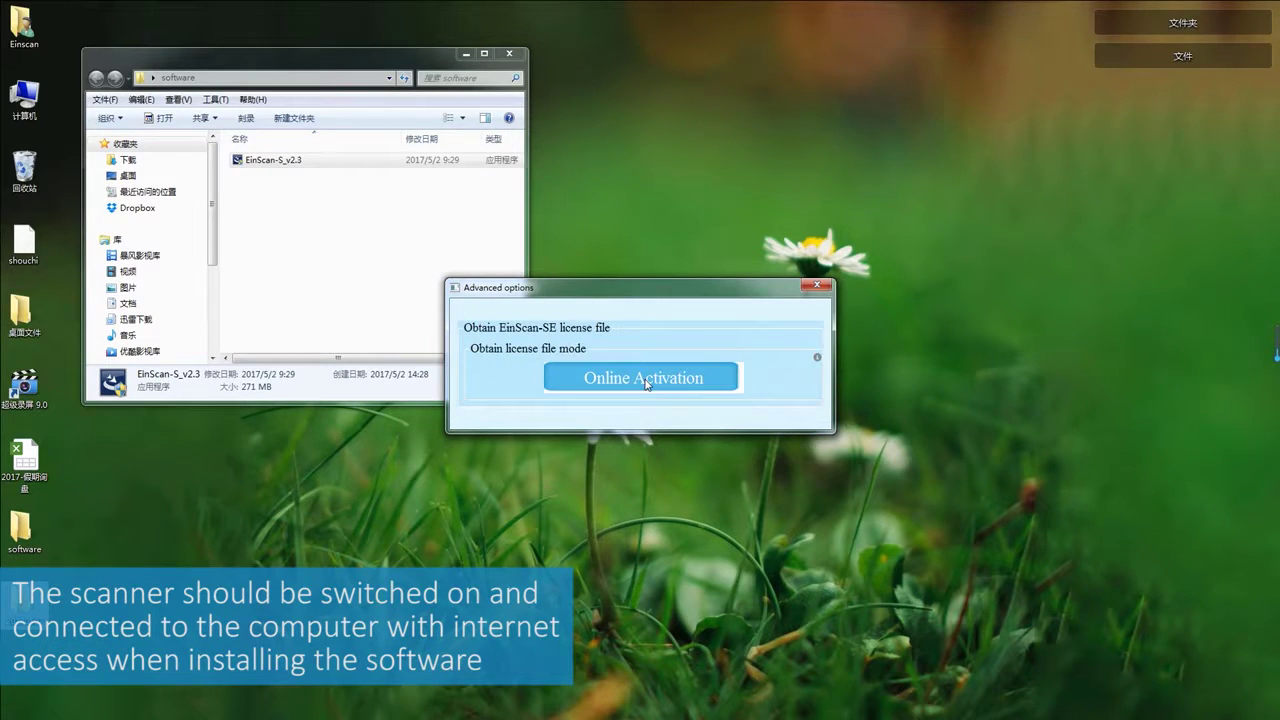
key("Return")
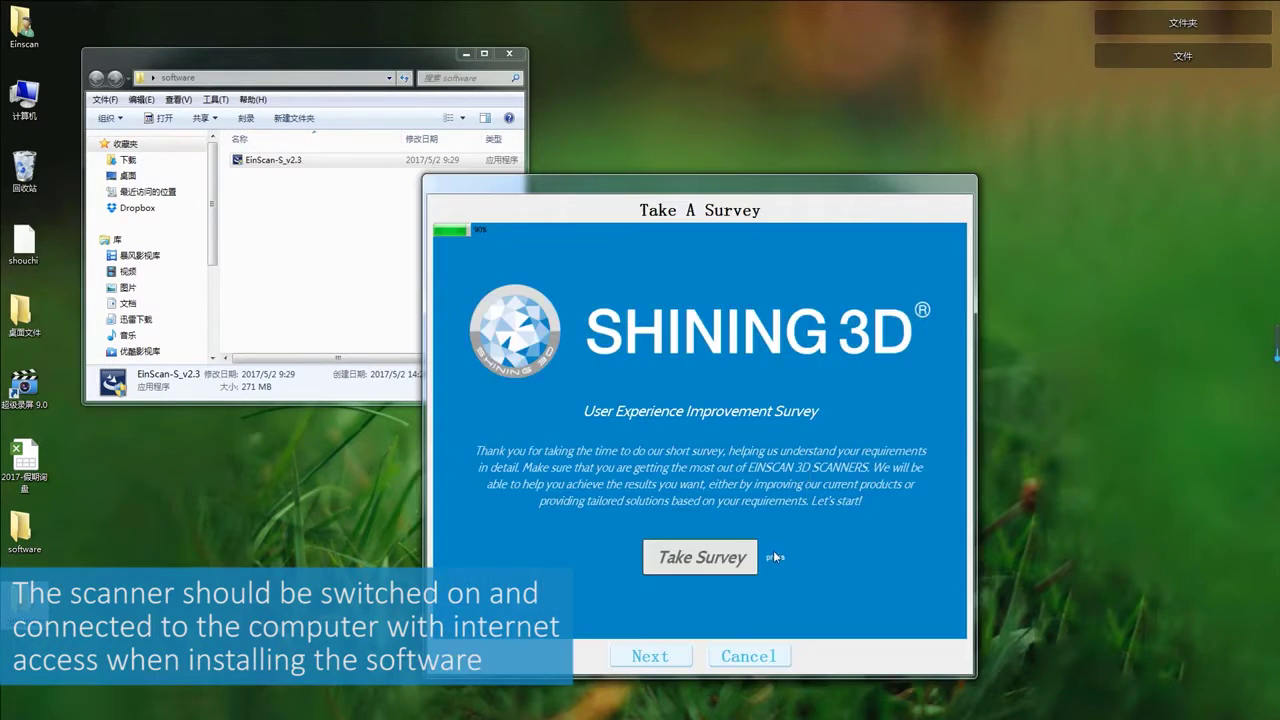
Begin the user survey, answering China as the country and entering a contact e-mail.
left_click(730, 556)
key("Return")
type("China")
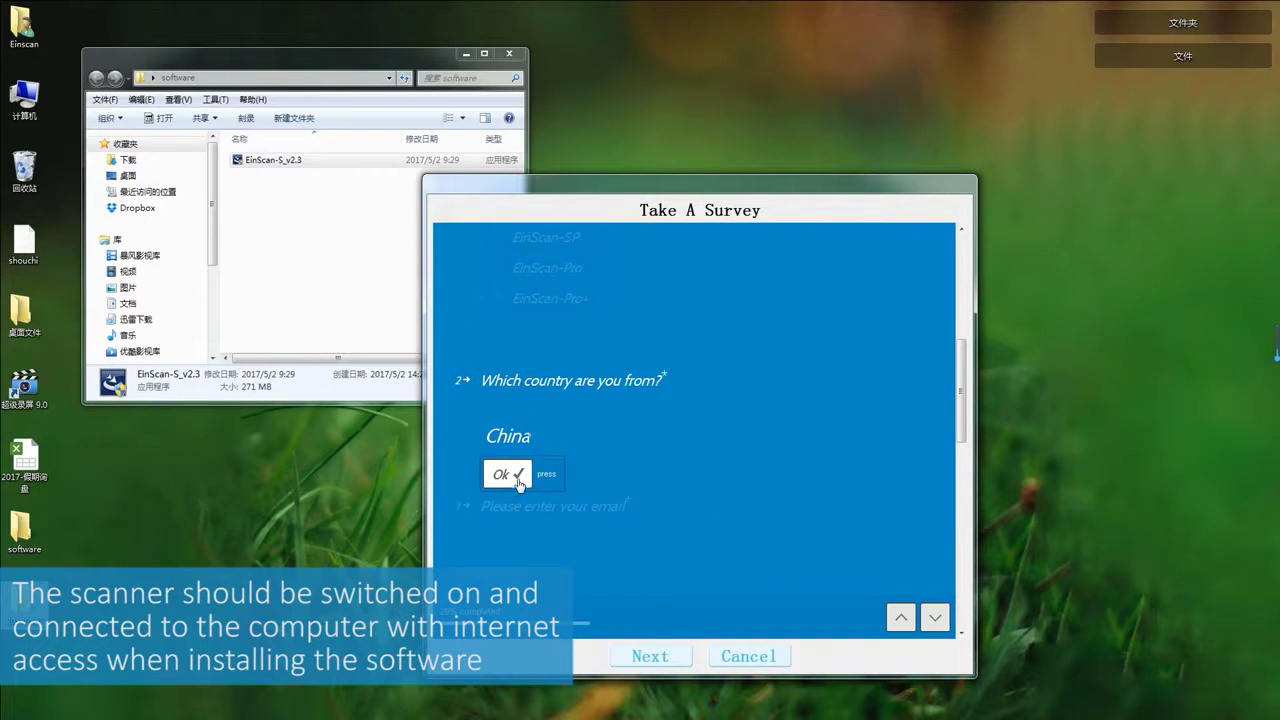
left_click(519, 484)
key("Return")
Pick 3D Printing and Education as uses, answer Yes to prior scanner experience, and submit.
left_click(557, 451)
left_click(549, 486)
key("Return")
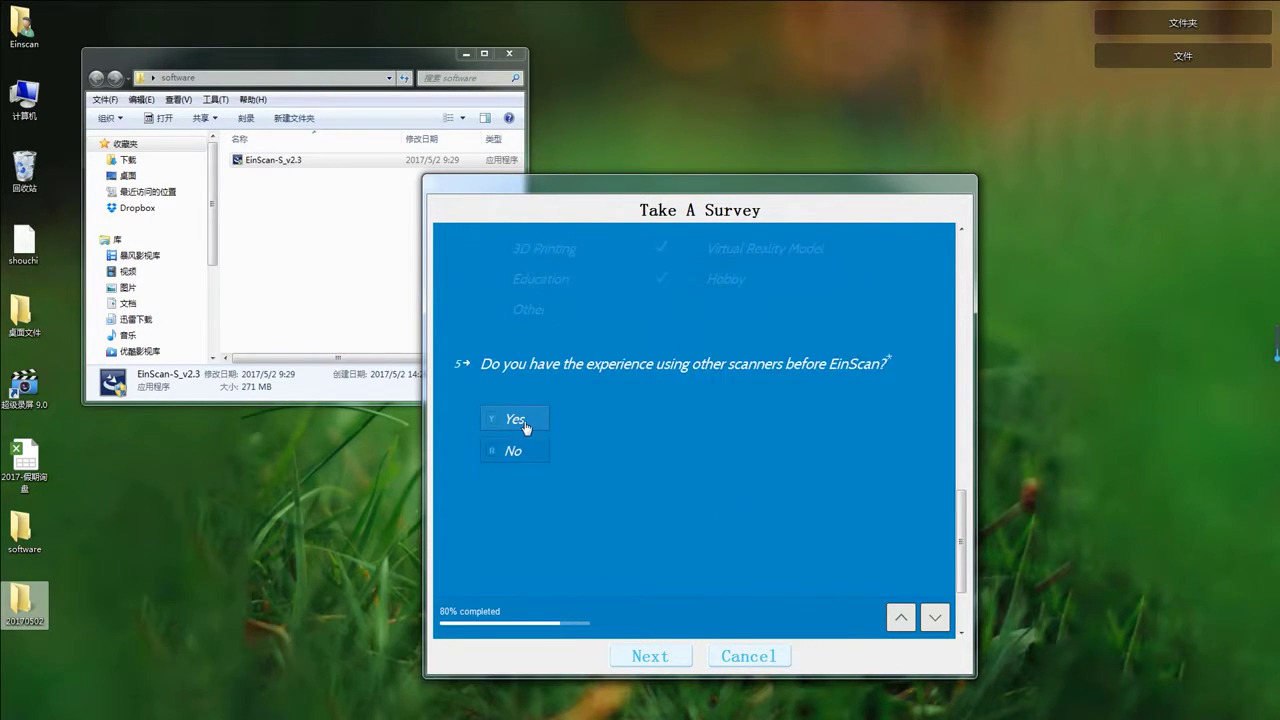
left_click(516, 419)
key("Return")
left_click(489, 463)
Install to the default folder, repair the Visual C++ 2010 runtimes, and finish the wizard.
left_click(722, 541)
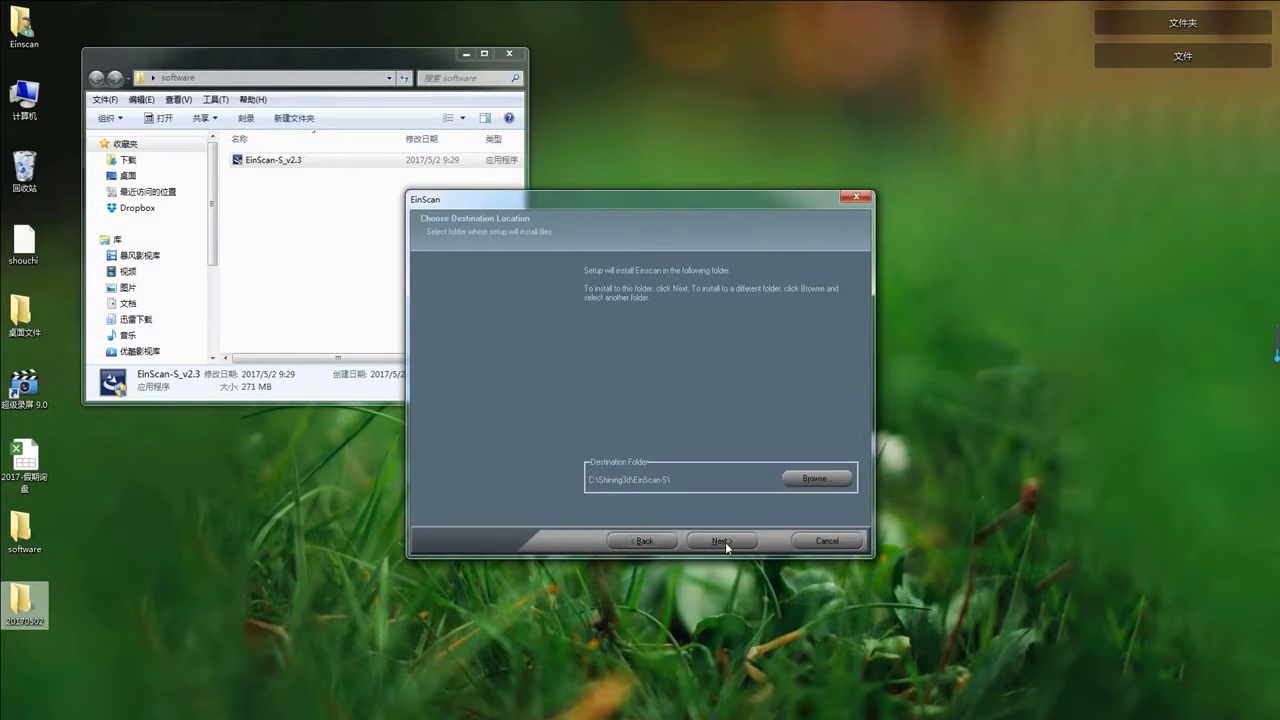
left_click(725, 542)
left_click(414, 426)
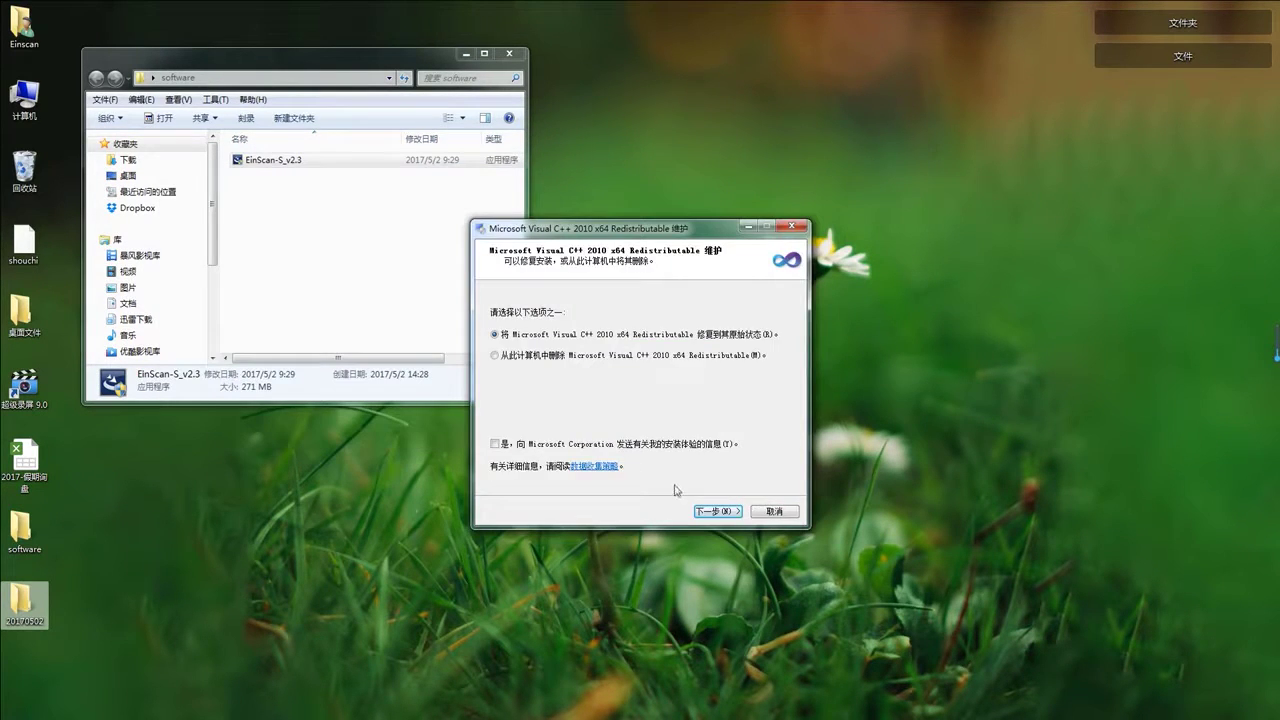
left_click(717, 511)
left_click(775, 511)
left_click(657, 449)
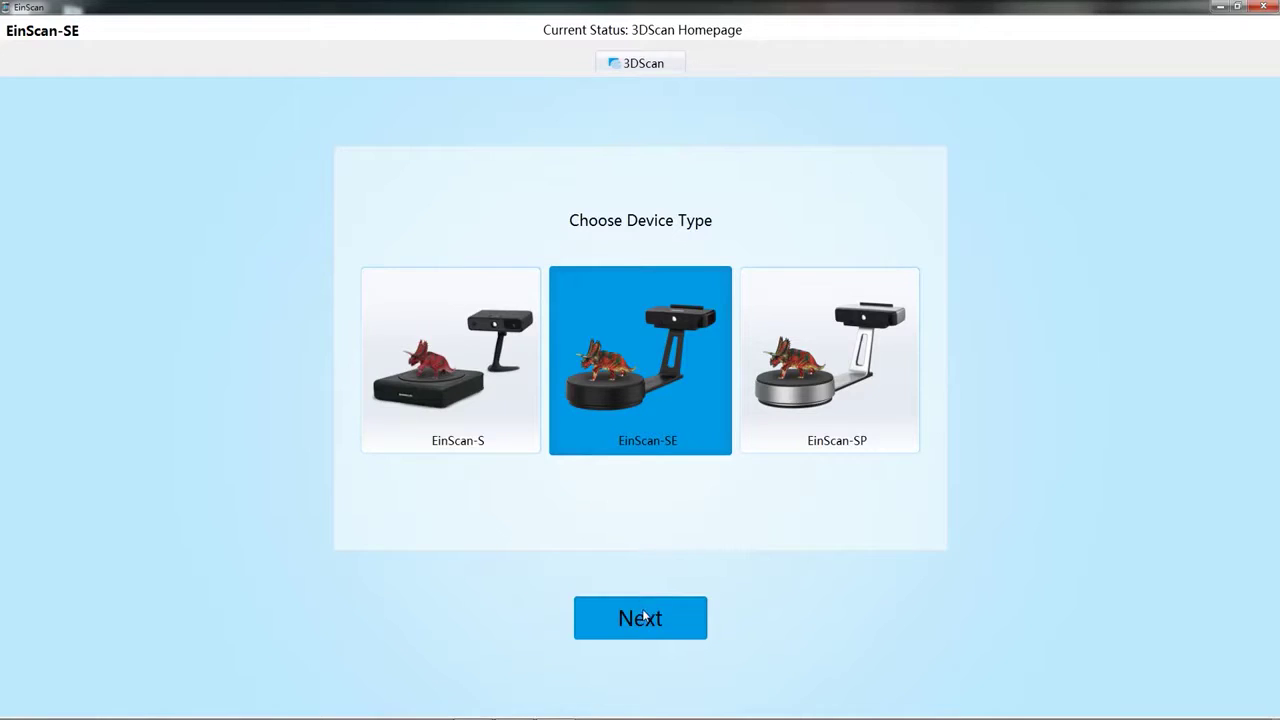
Confirm EinScan-SE as the device type.
key("Return")
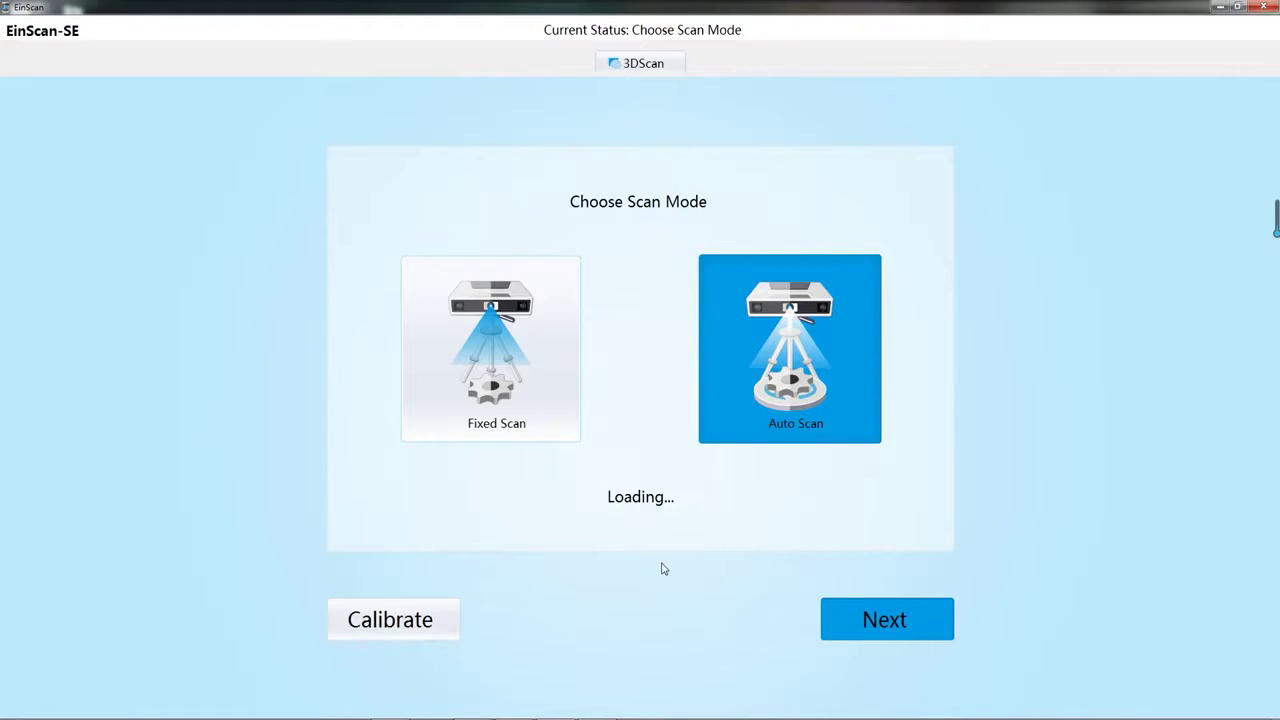
Create and save a new scan project, then confirm restarting white balance.
left_click(571, 423)
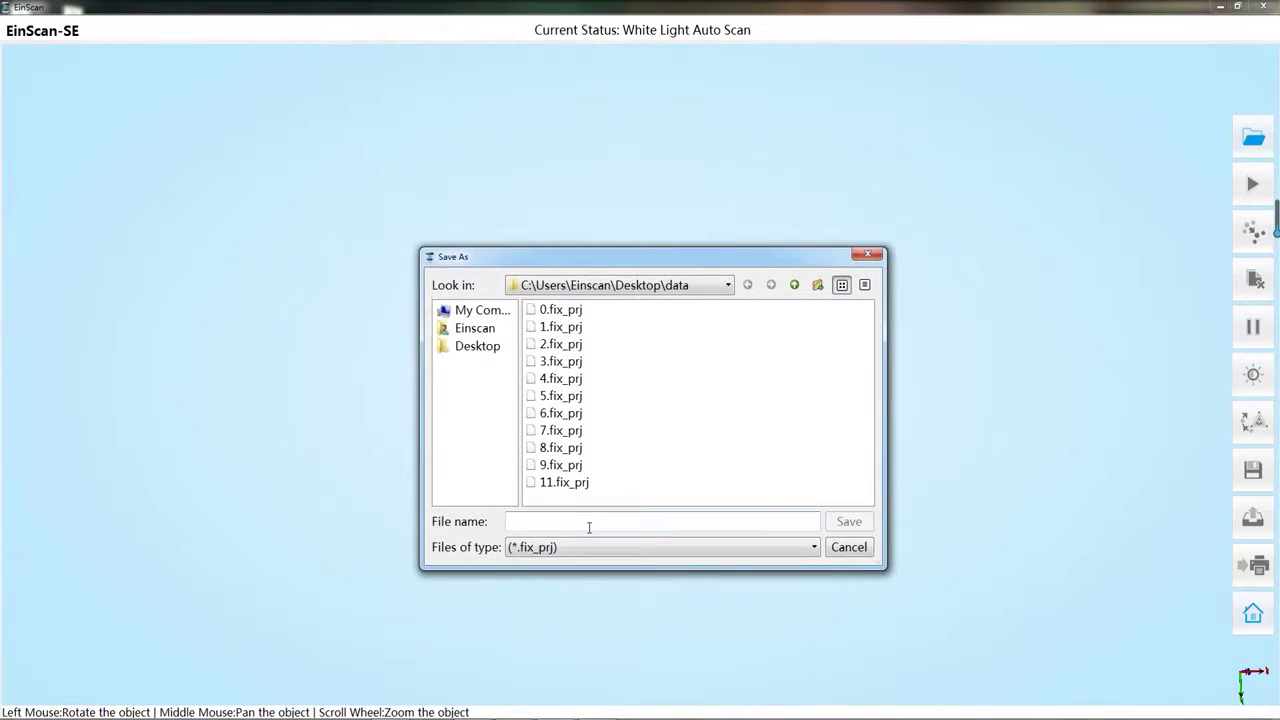
left_click(846, 522)
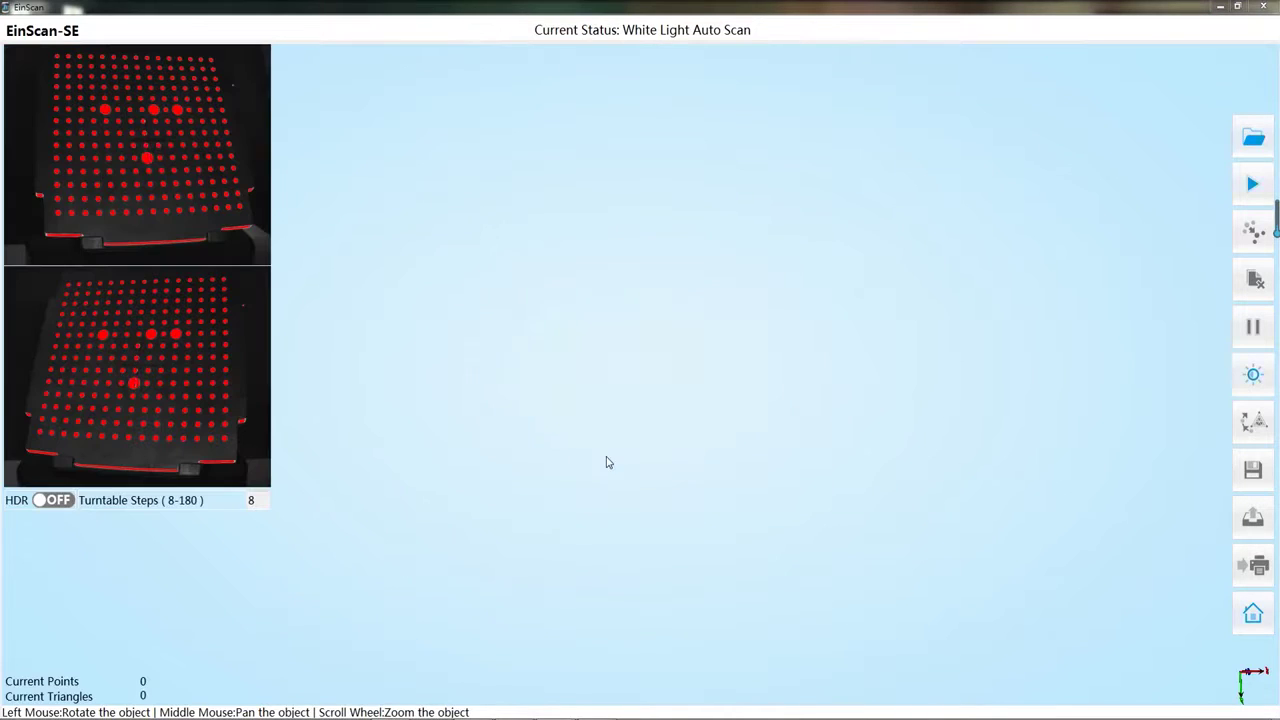
left_click(648, 390)
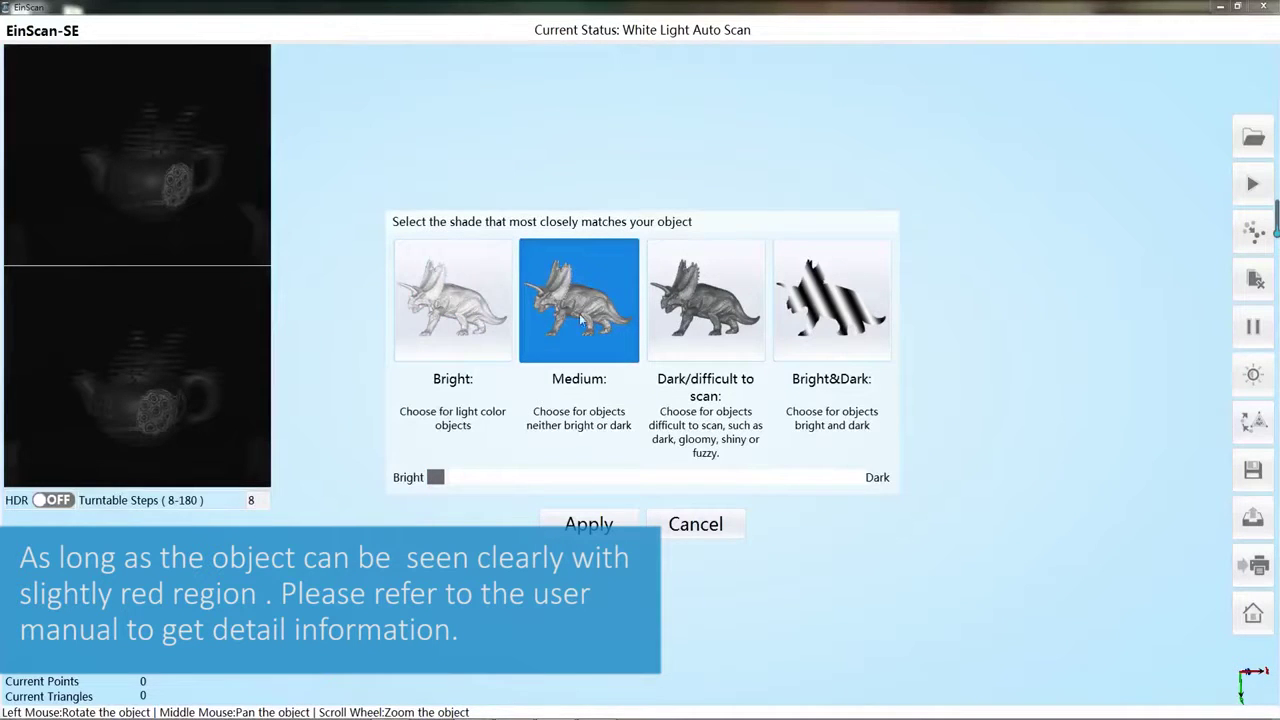
Choose the Dark/difficult to scan shade with HDR off and apply it.
left_click(679, 325)
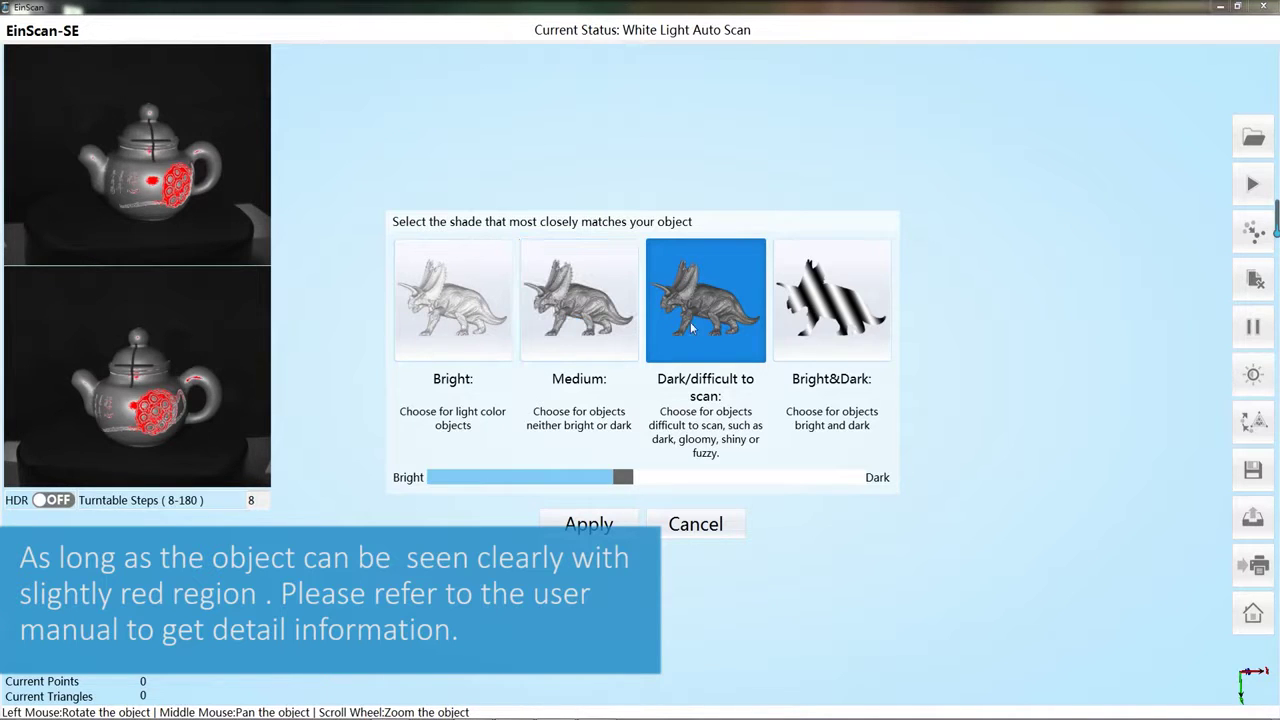
left_click(820, 318)
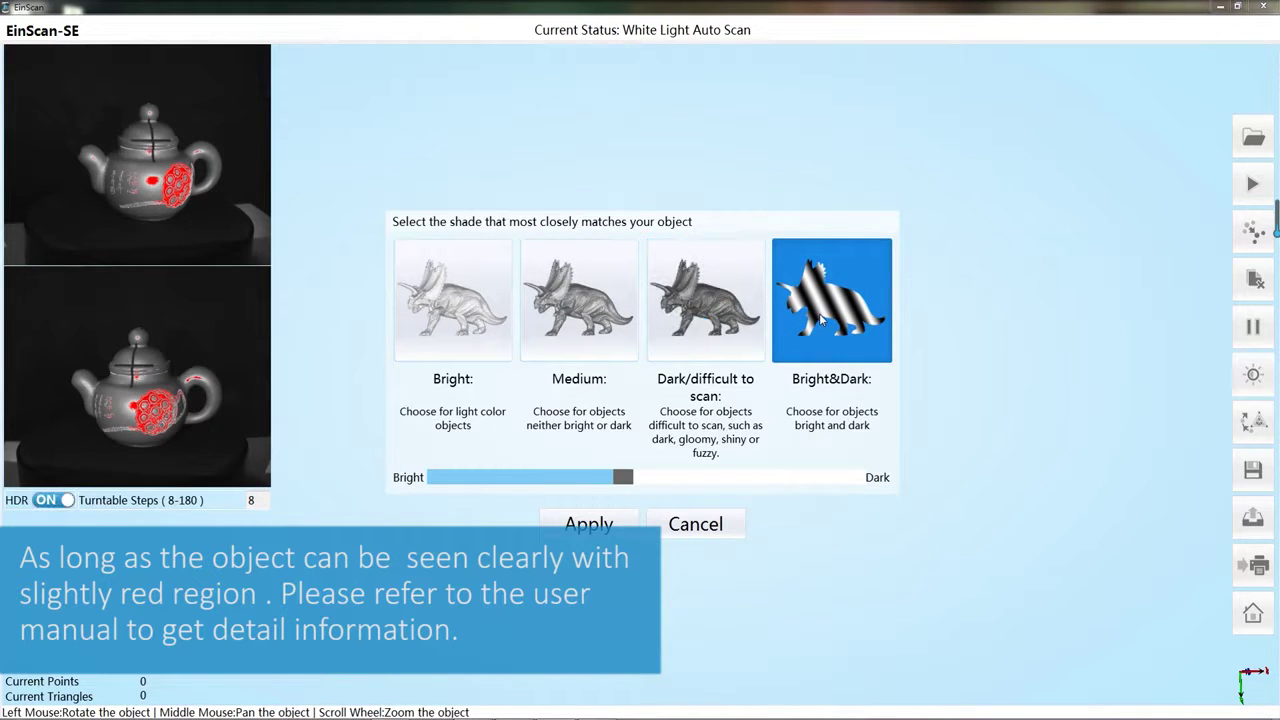
left_click(692, 316)
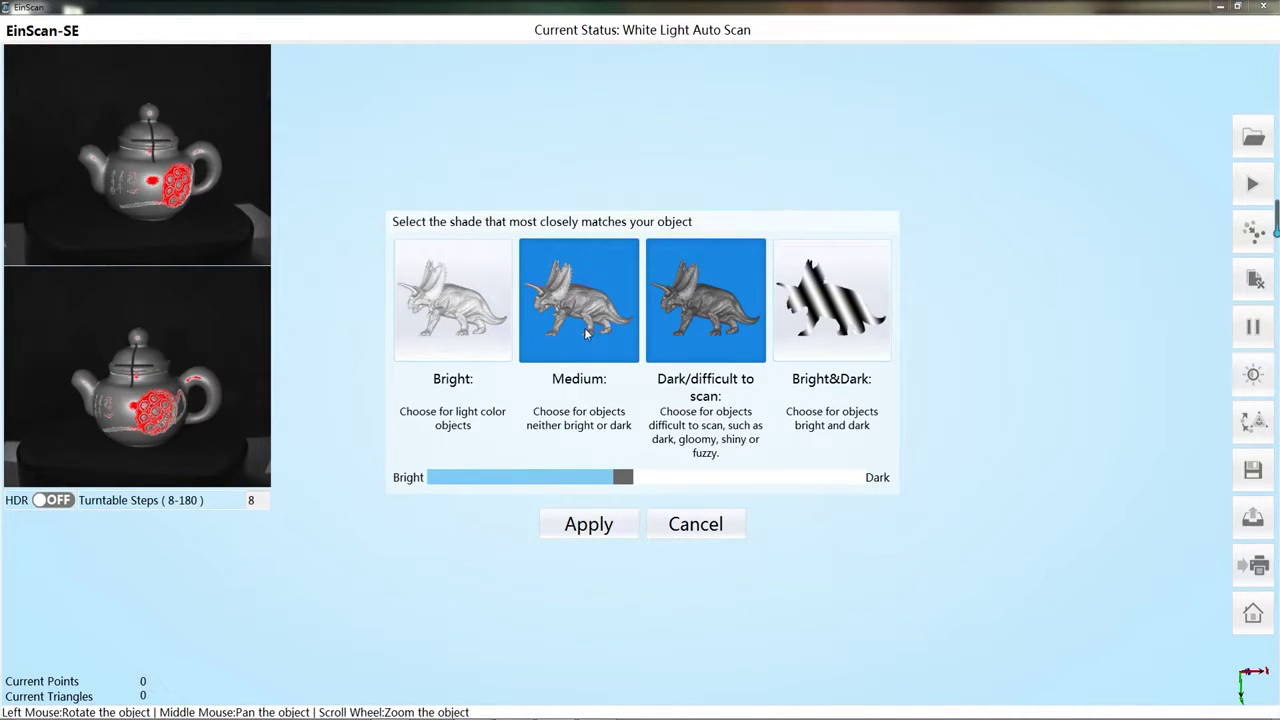
left_click(590, 525)
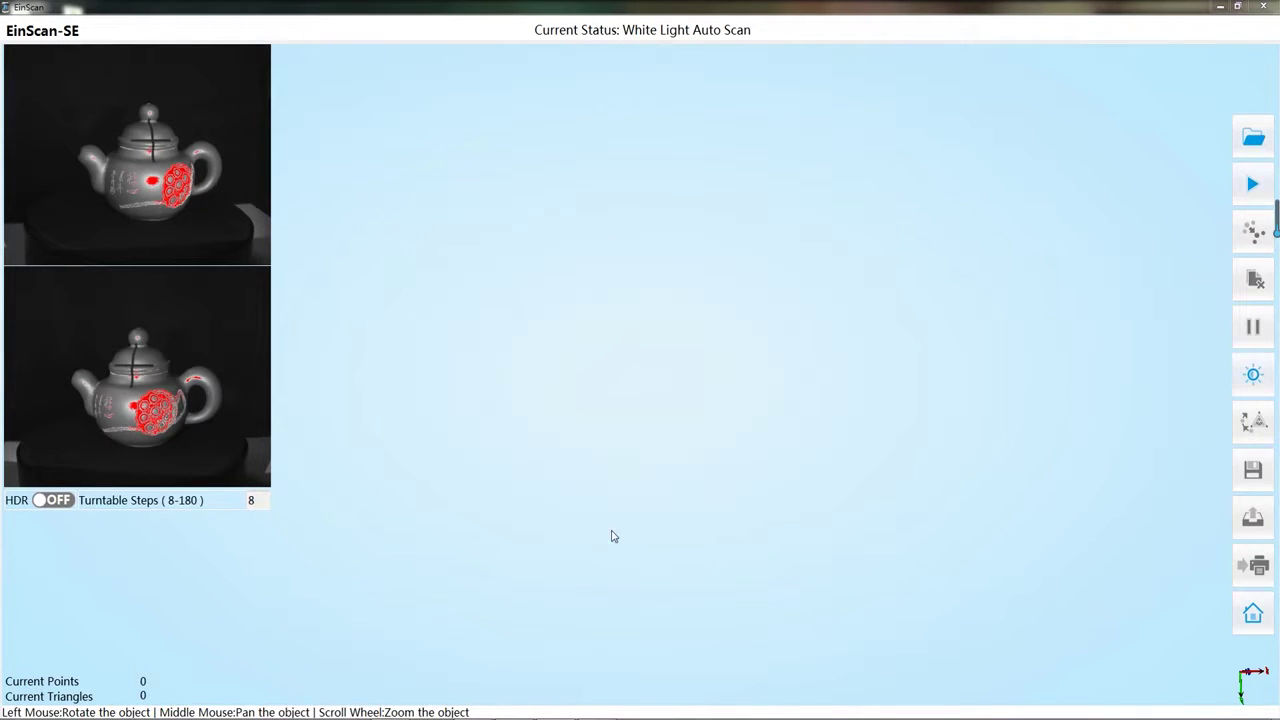
Scan the teapot with 8 turntable steps, test-select then clear its base points, and accept.
double_click(255, 500)
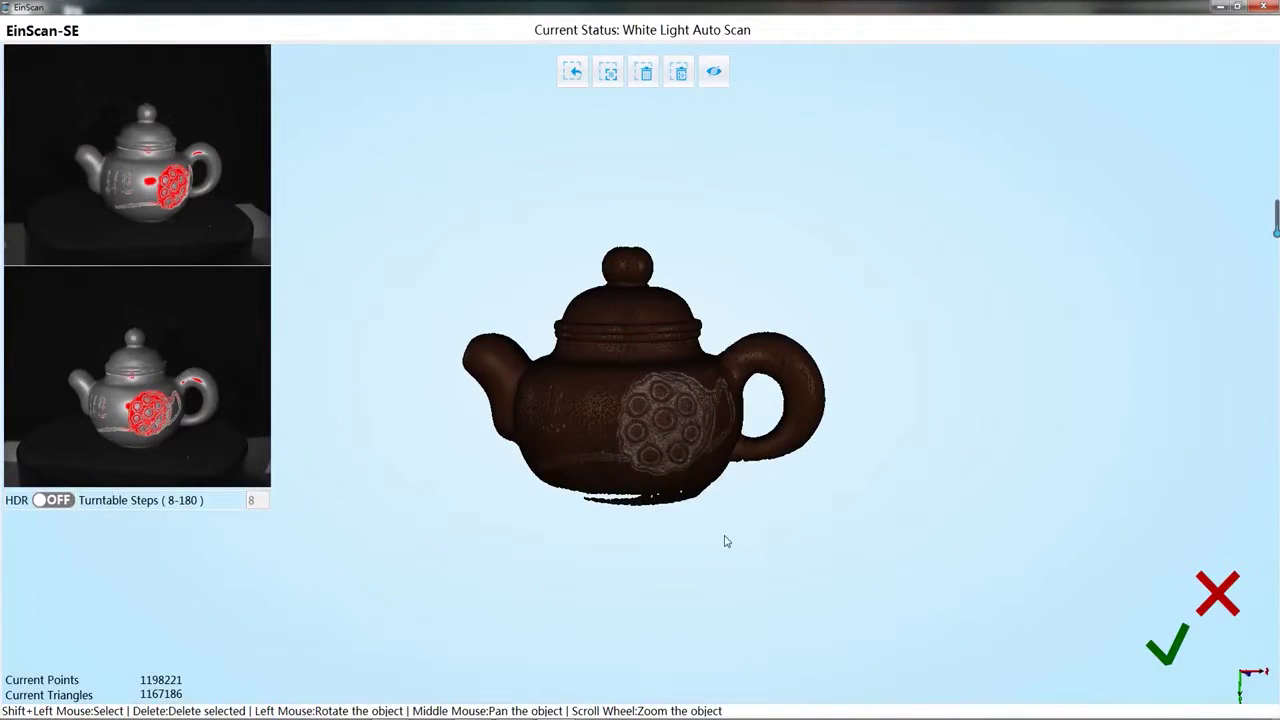
left_click_drag(729, 519, 662, 481, "shift")
mouse_move(584, 512)
left_mouse_down("shift")
mouse_move(725, 552)
mouse_move(783, 545)
left_mouse_up("shift")
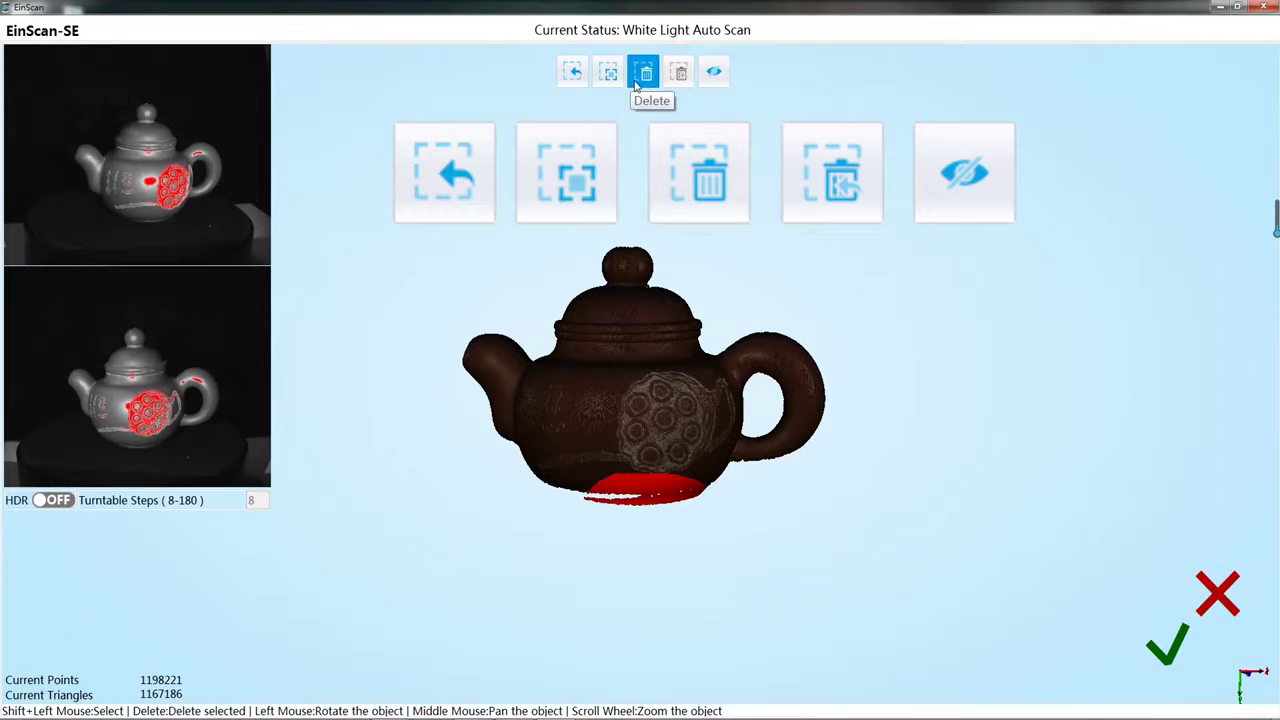
left_click(572, 71)
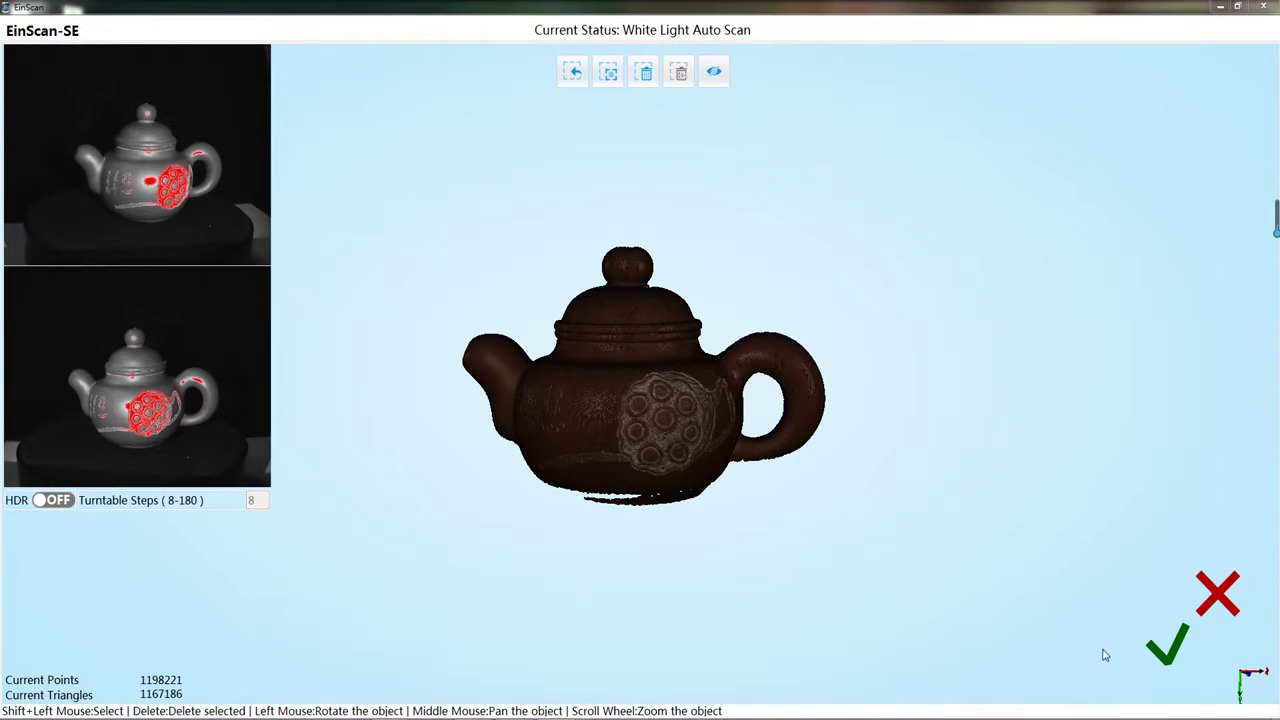
left_click(1160, 648)
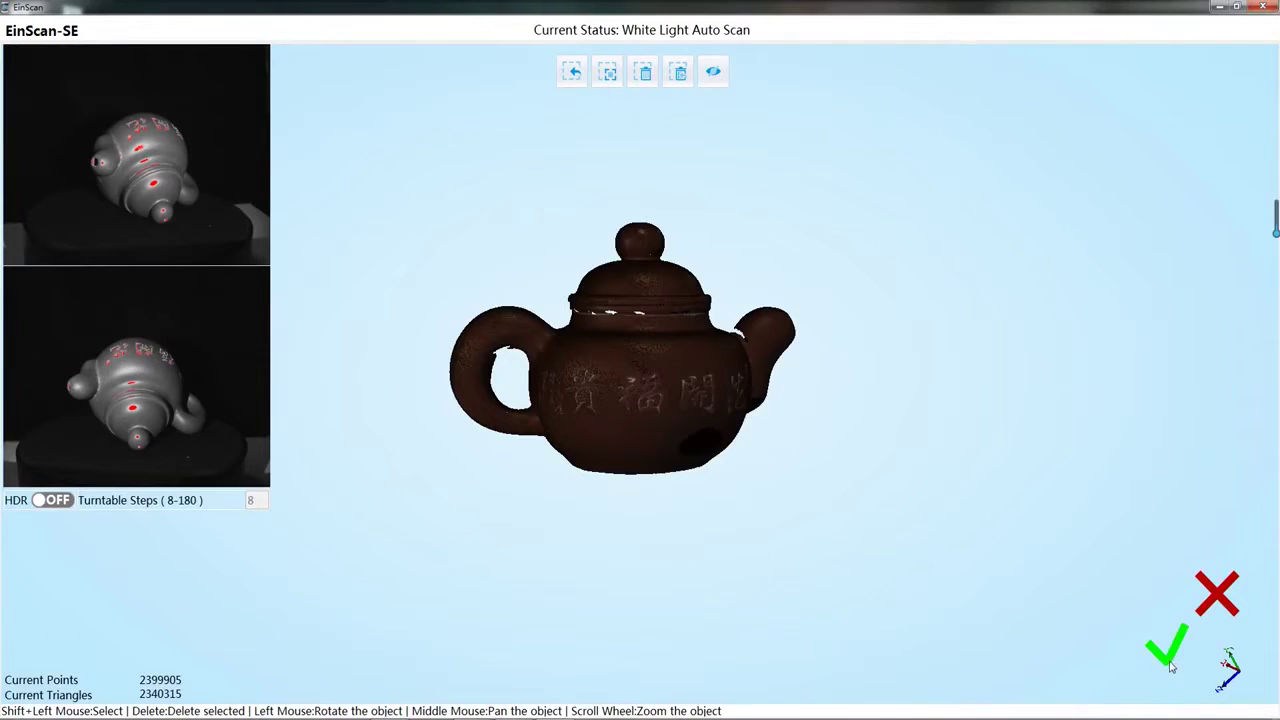
Accept the new teapot scan to add it to the project.
left_click(1167, 648)
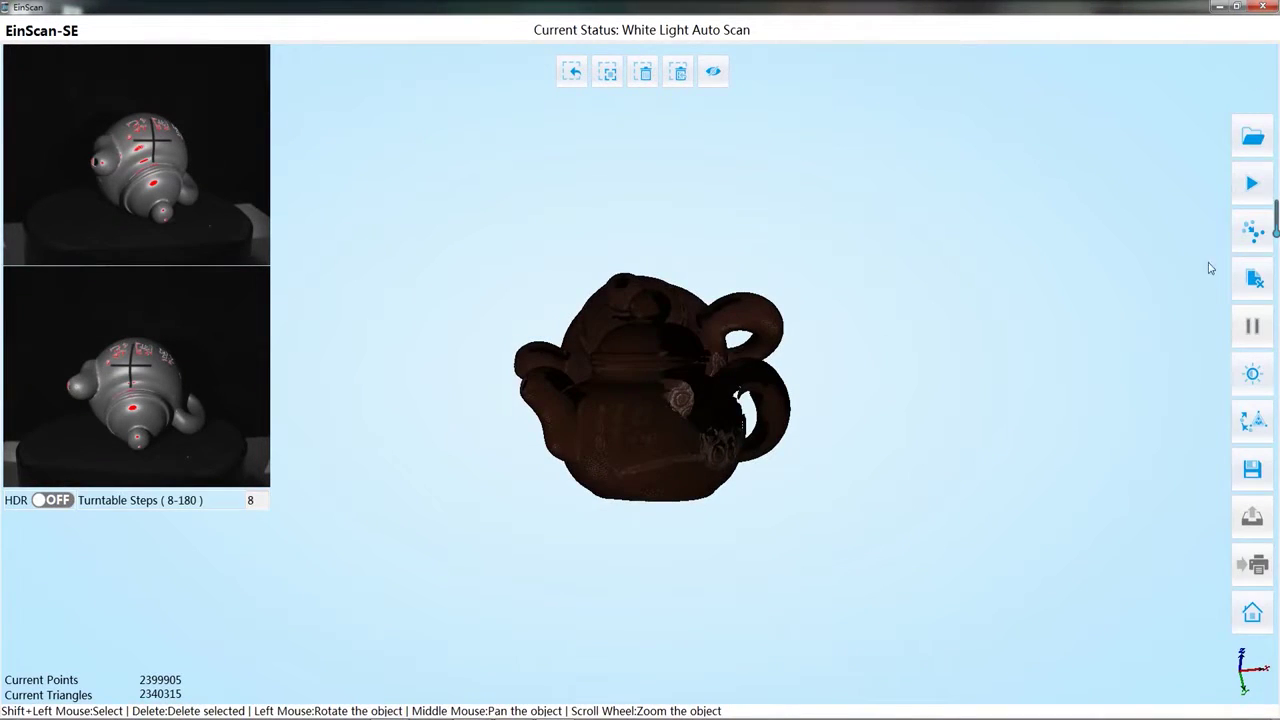
Align the two teapot scans by marking matching points on each and applying the alignment.
left_click(1250, 230)
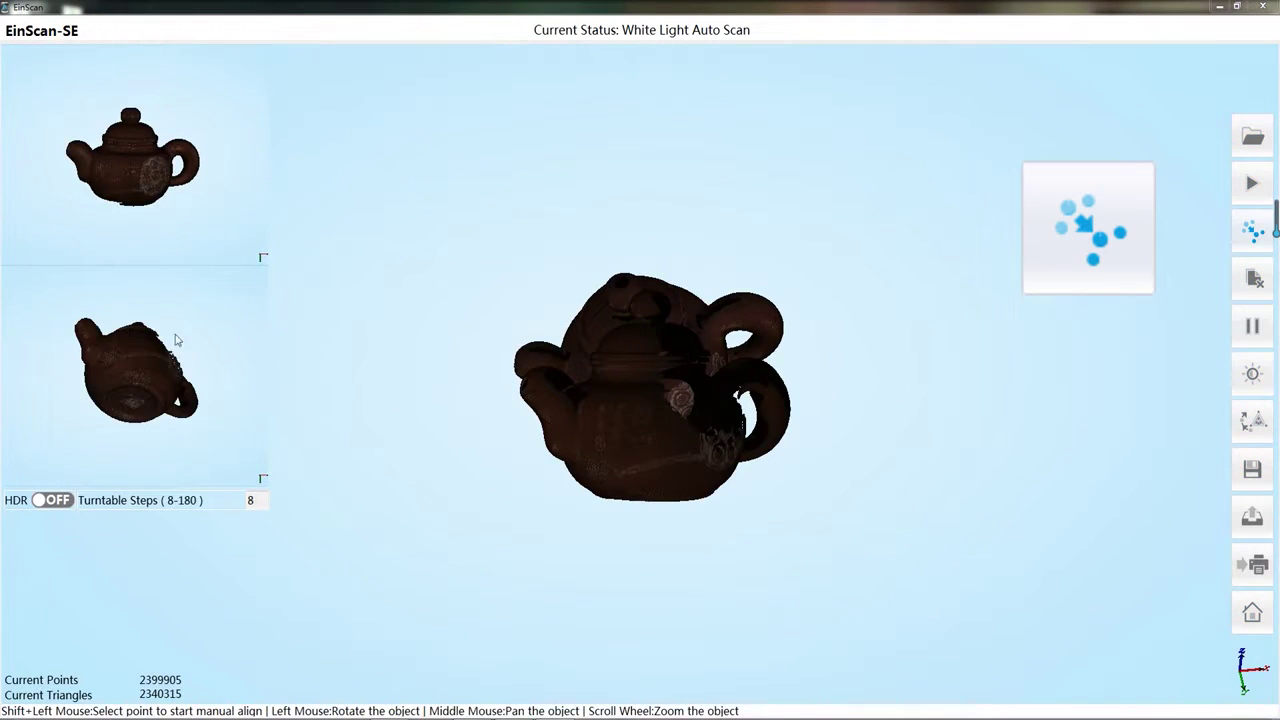
left_click_drag(170, 188, 135, 173)
left_click_drag(135, 400, 130, 345)
scroll(117, 195, "up", 5)
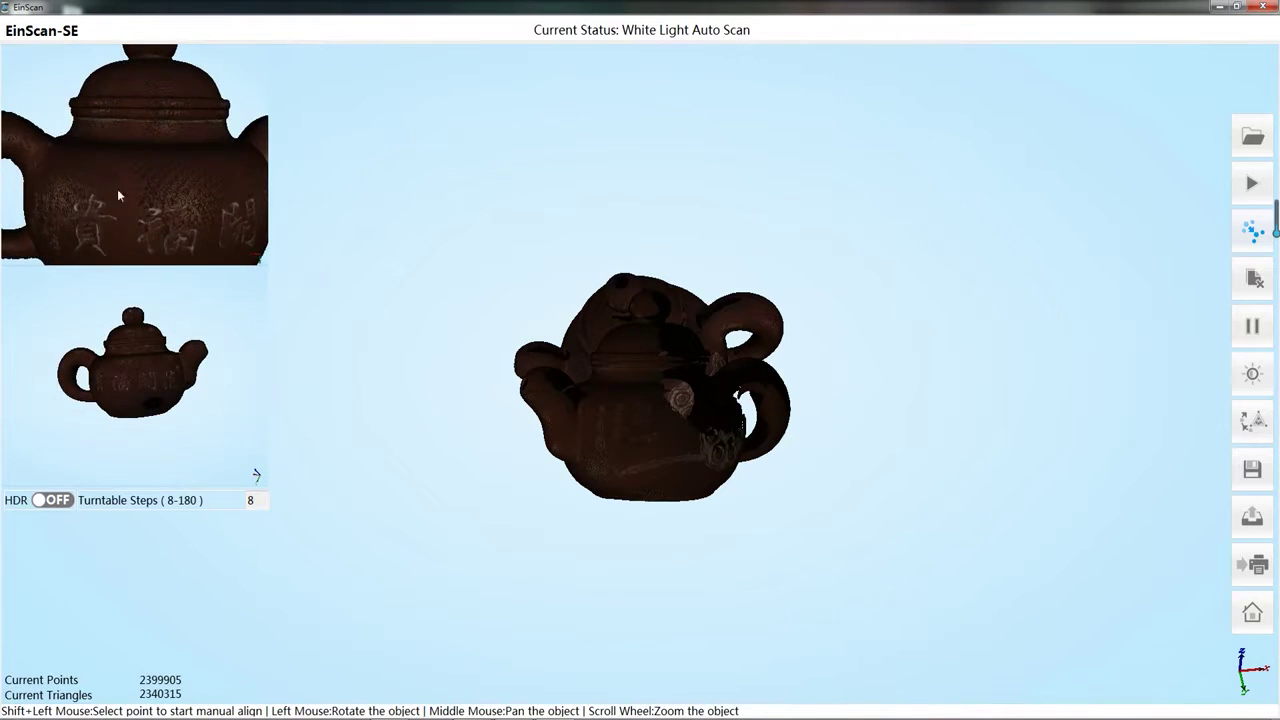
scroll(120, 352, "up", 3)
left_click(85, 400, "shift")
left_click(171, 197, "shift")
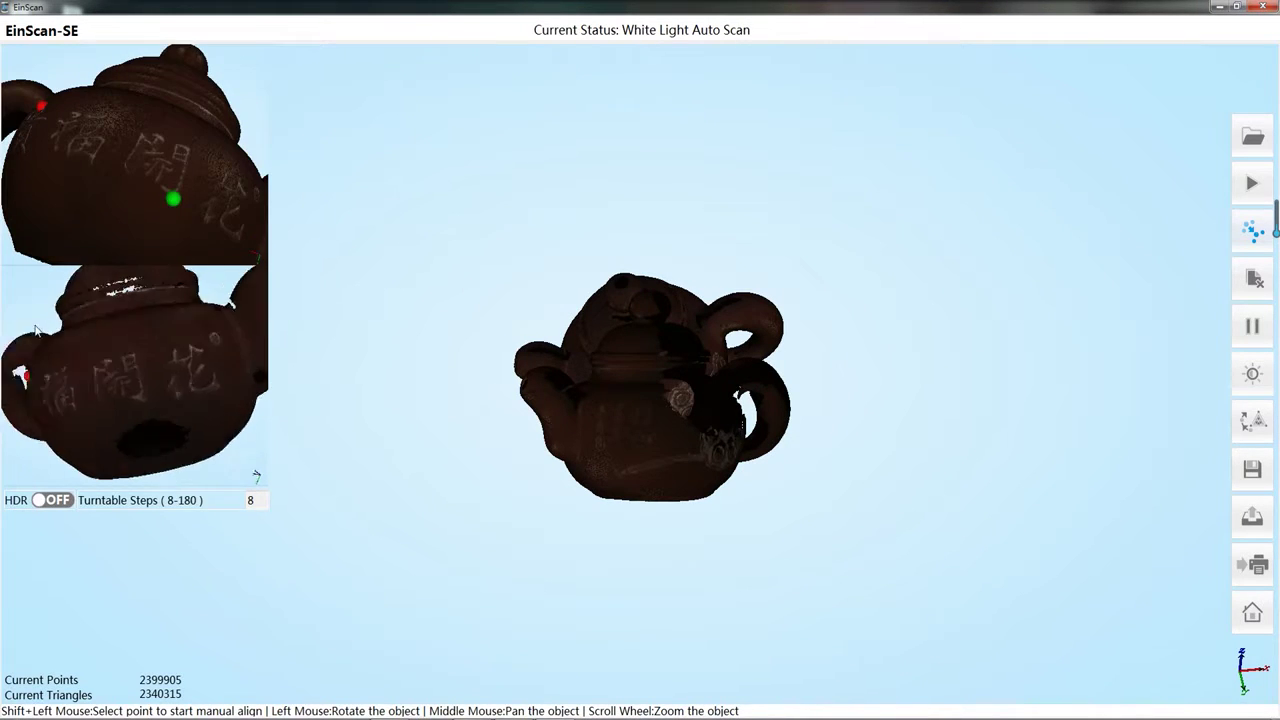
left_click(120, 387, "shift")
left_click(1256, 425)
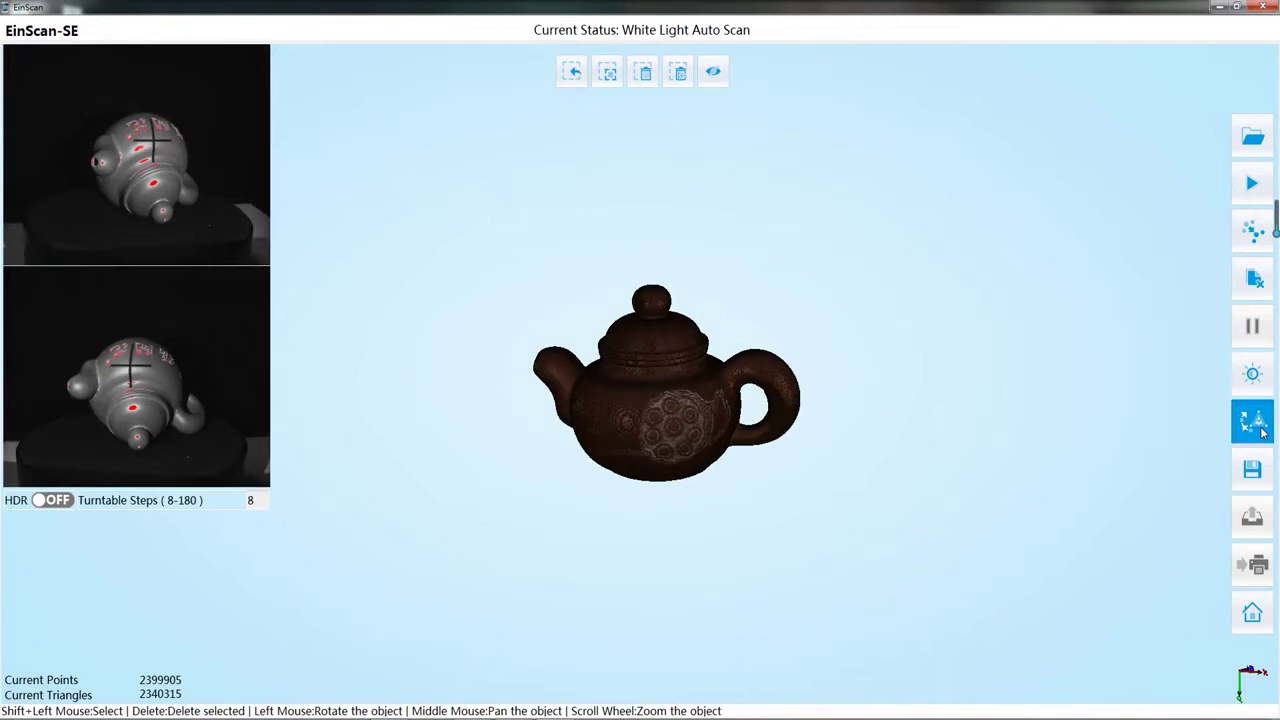
Mesh the scans as an Unwatertight Model with simplification ratio 100 and Fill Hole off.
left_click(1260, 428)
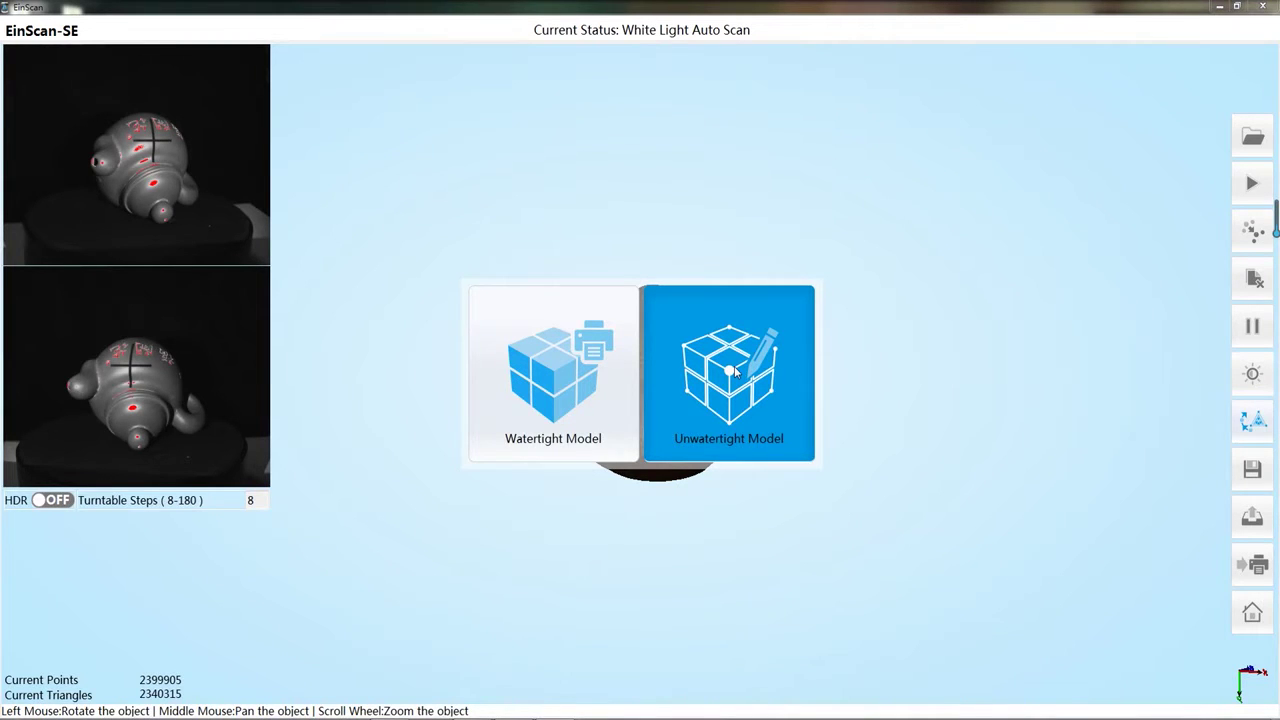
left_click(735, 371)
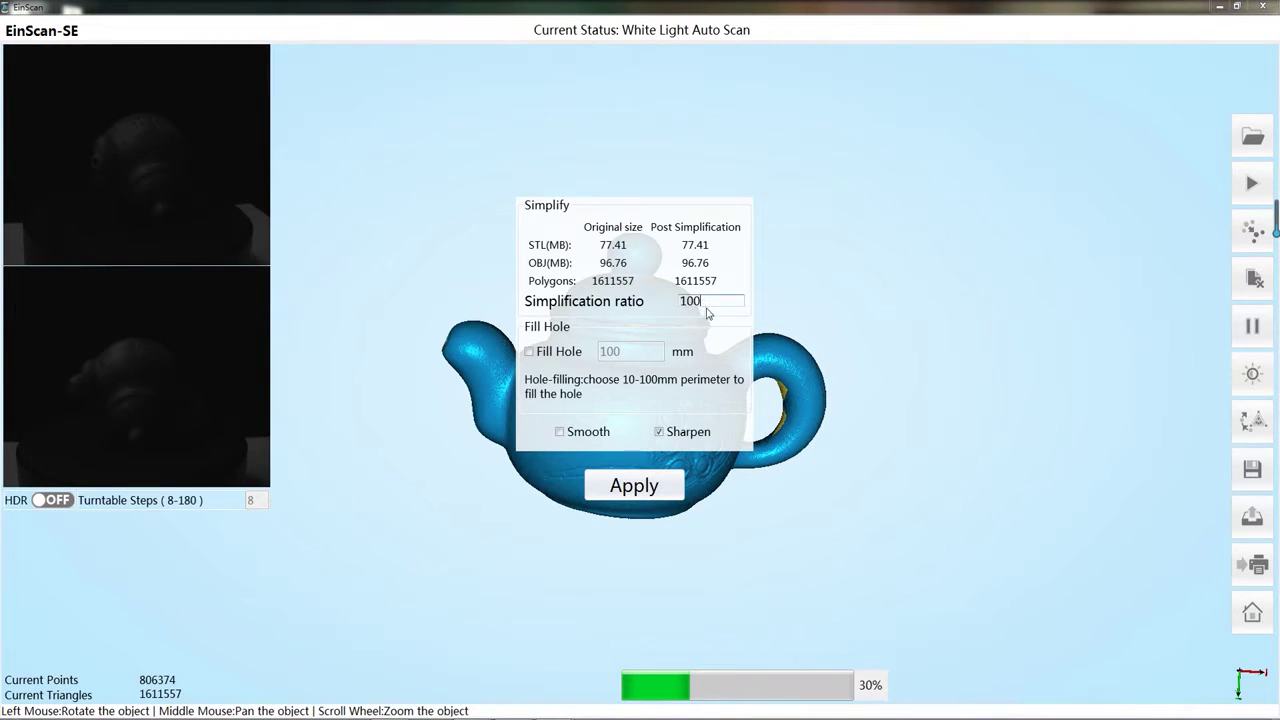
double_click(705, 302)
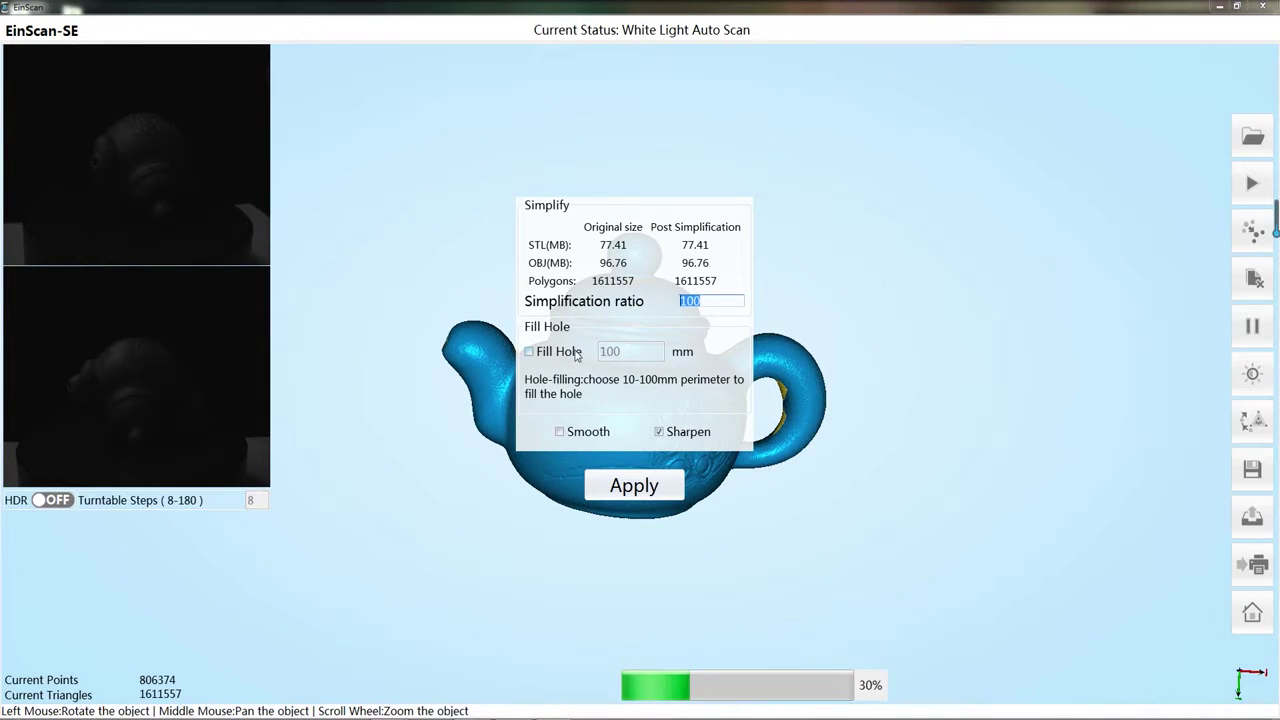
left_click(530, 352)
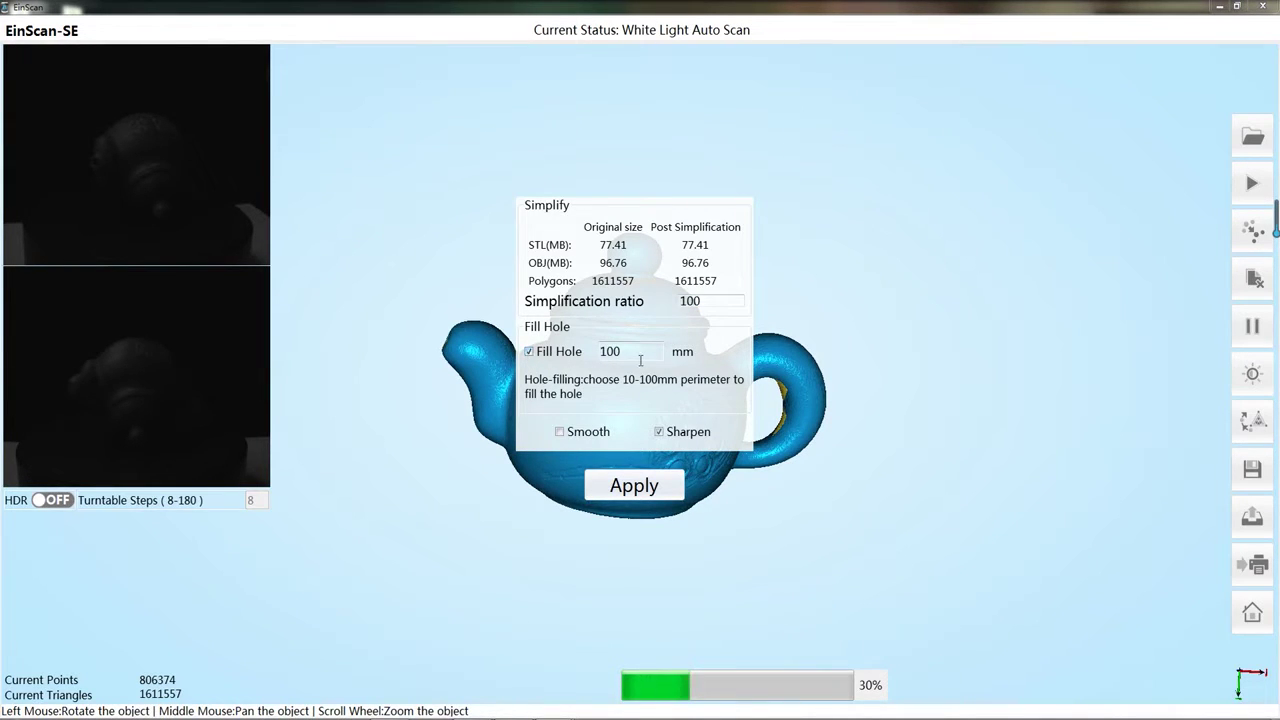
left_click(529, 352)
left_click(630, 490)
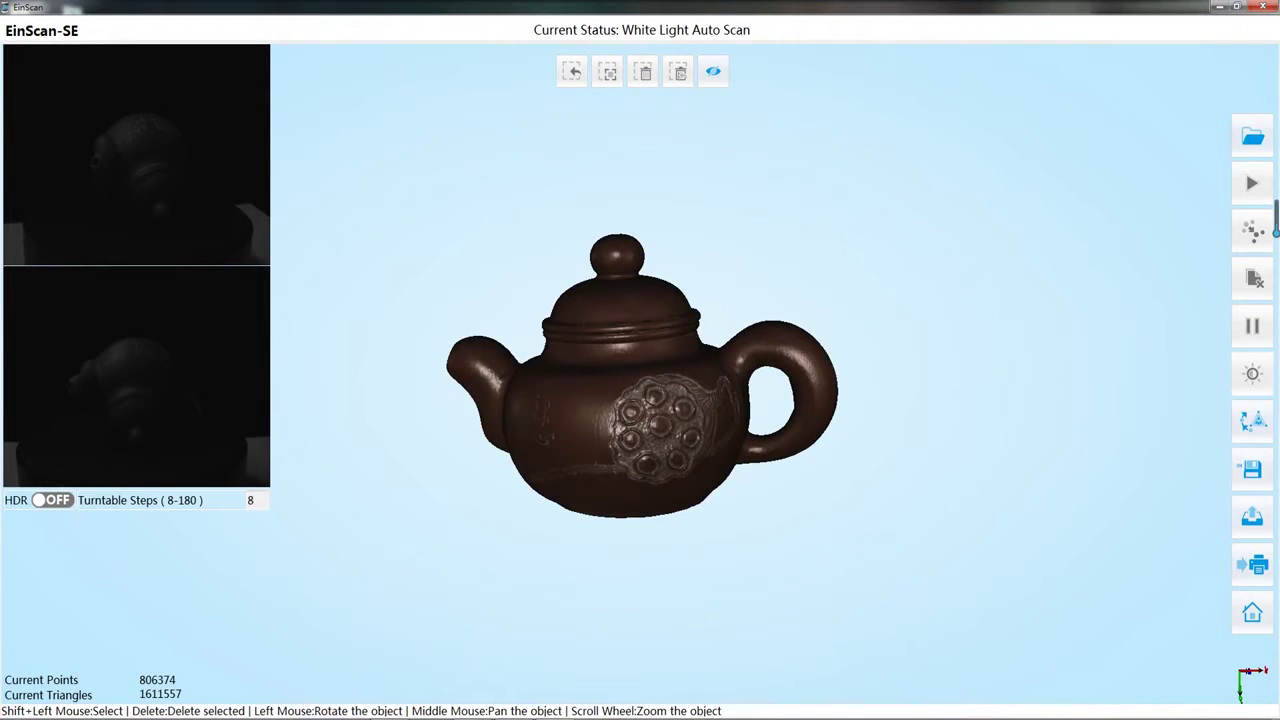
Save the mesh as Scan2.stl, then select the ratio value in the Scale dialog.
left_click(1253, 469)
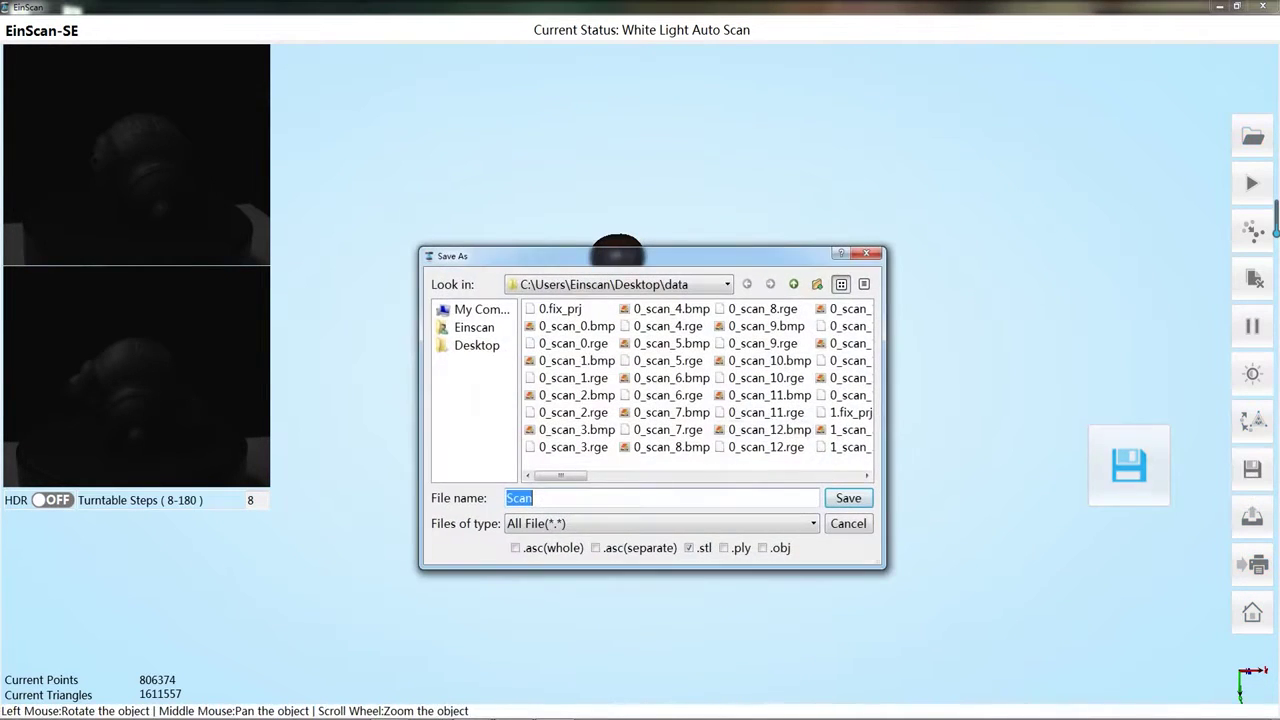
left_click(591, 503)
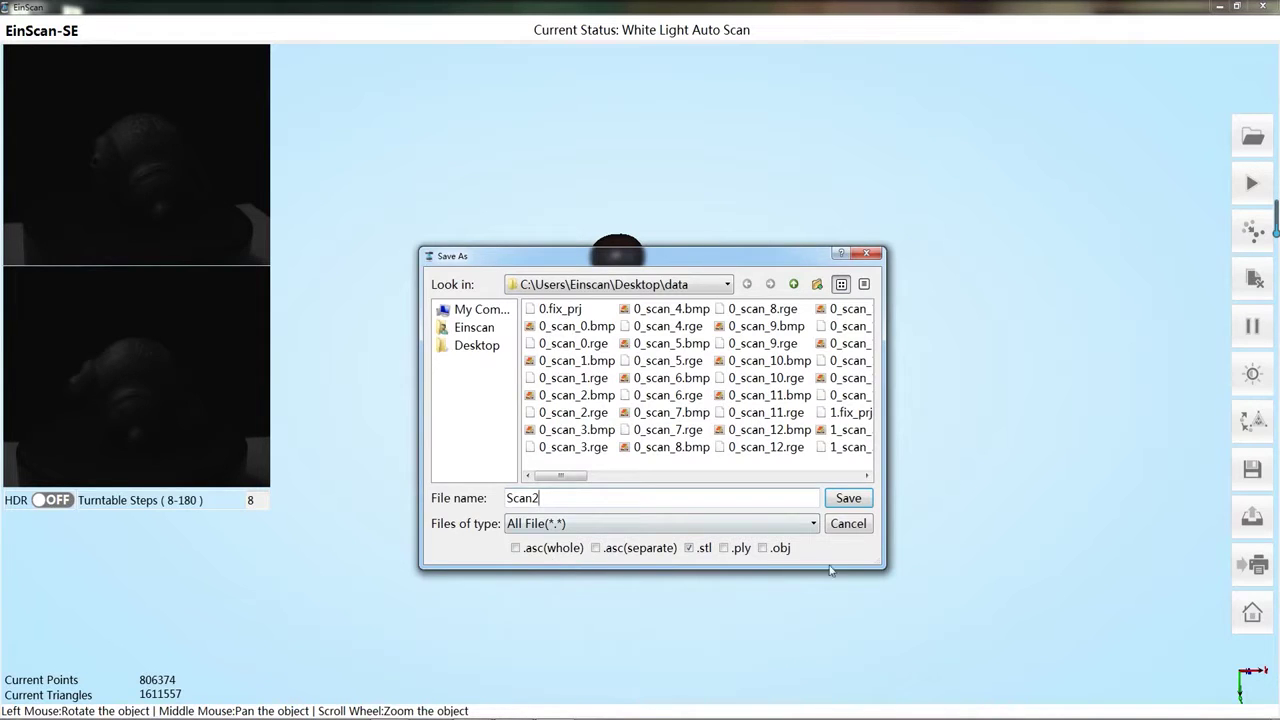
left_click(848, 498)
double_click(688, 378)
left_click(688, 378)
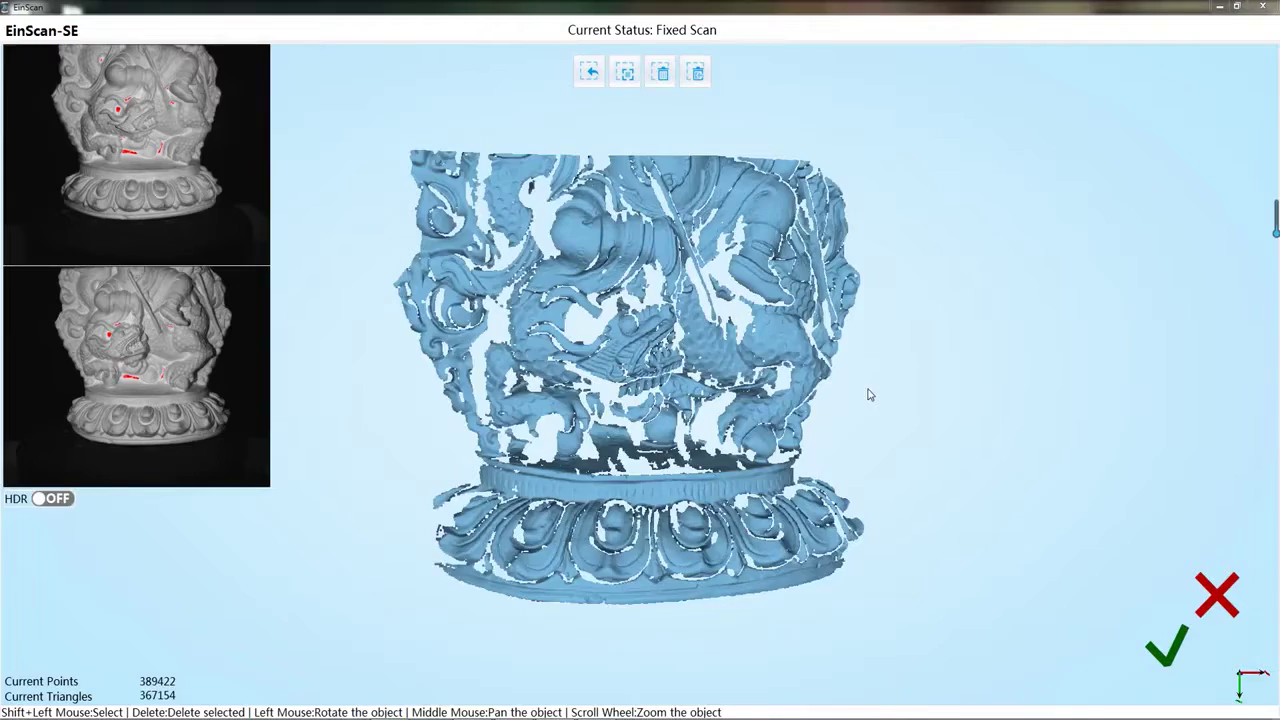
Rotate the carved figure's fixed scan to inspect its coverage from several sides.
left_click_drag(718, 420, 875, 485)
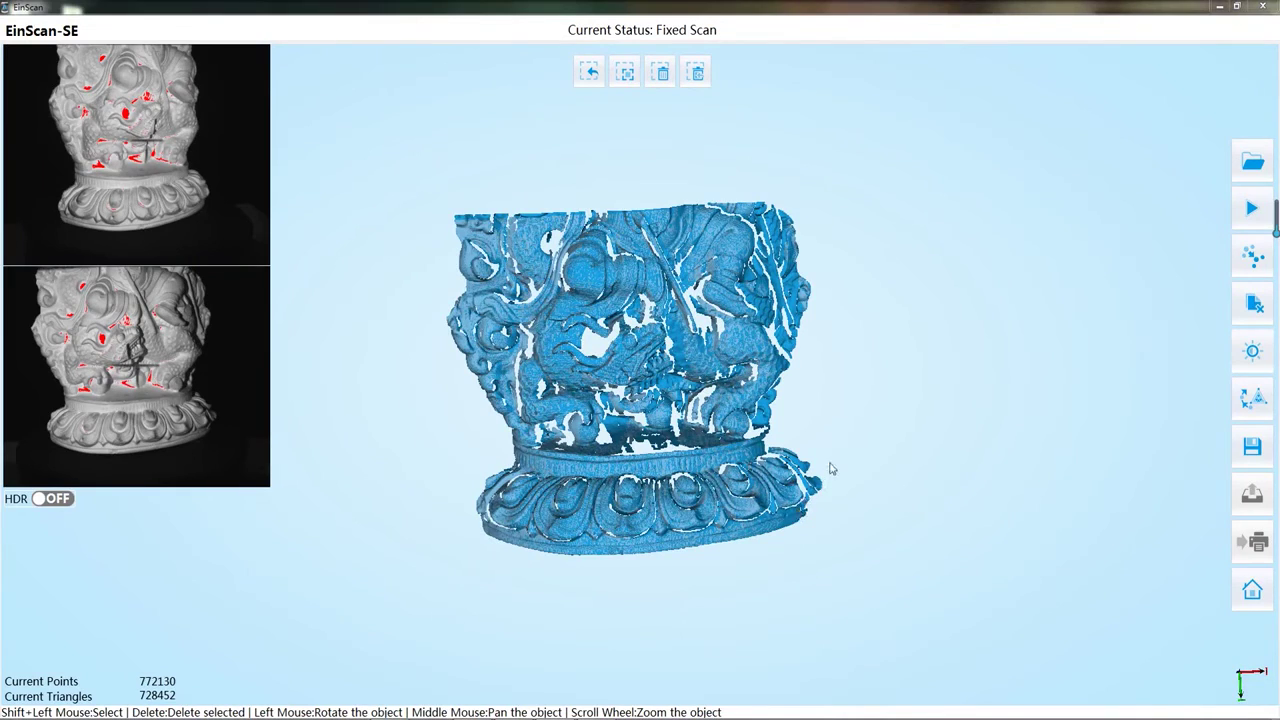
left_click_drag(830, 469, 780, 470)
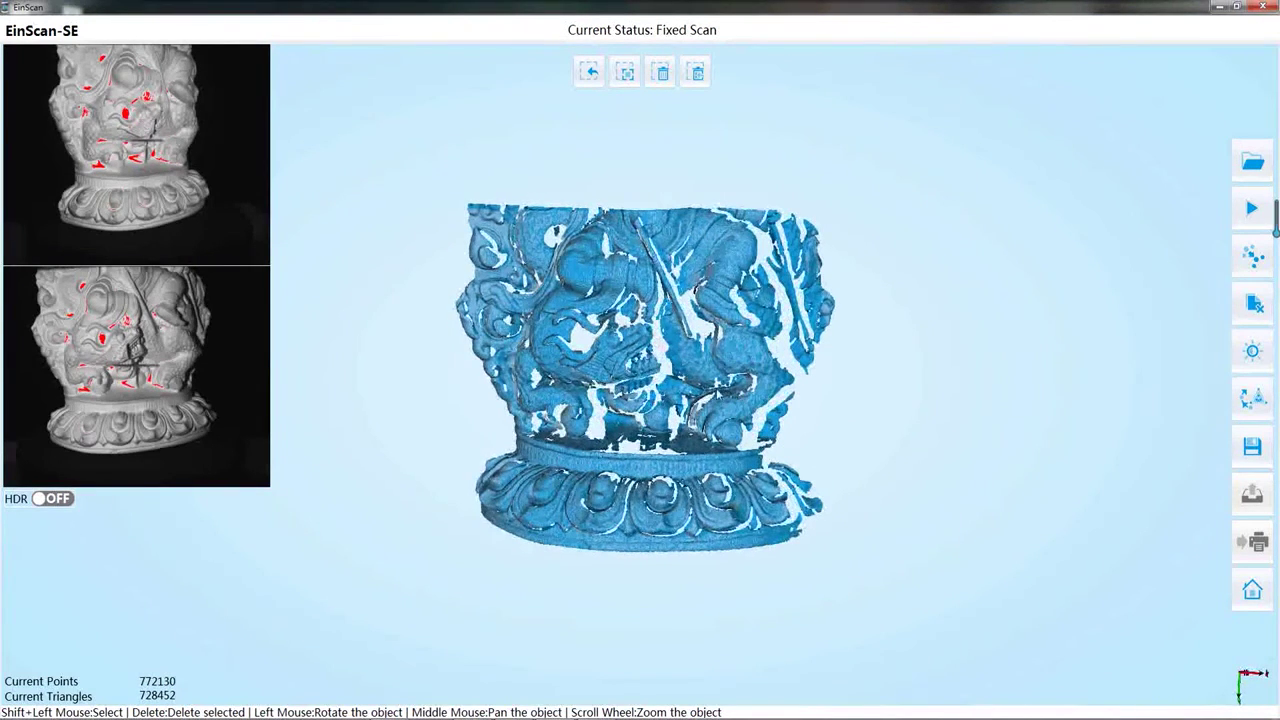
left_click_drag(640, 465, 520, 466)
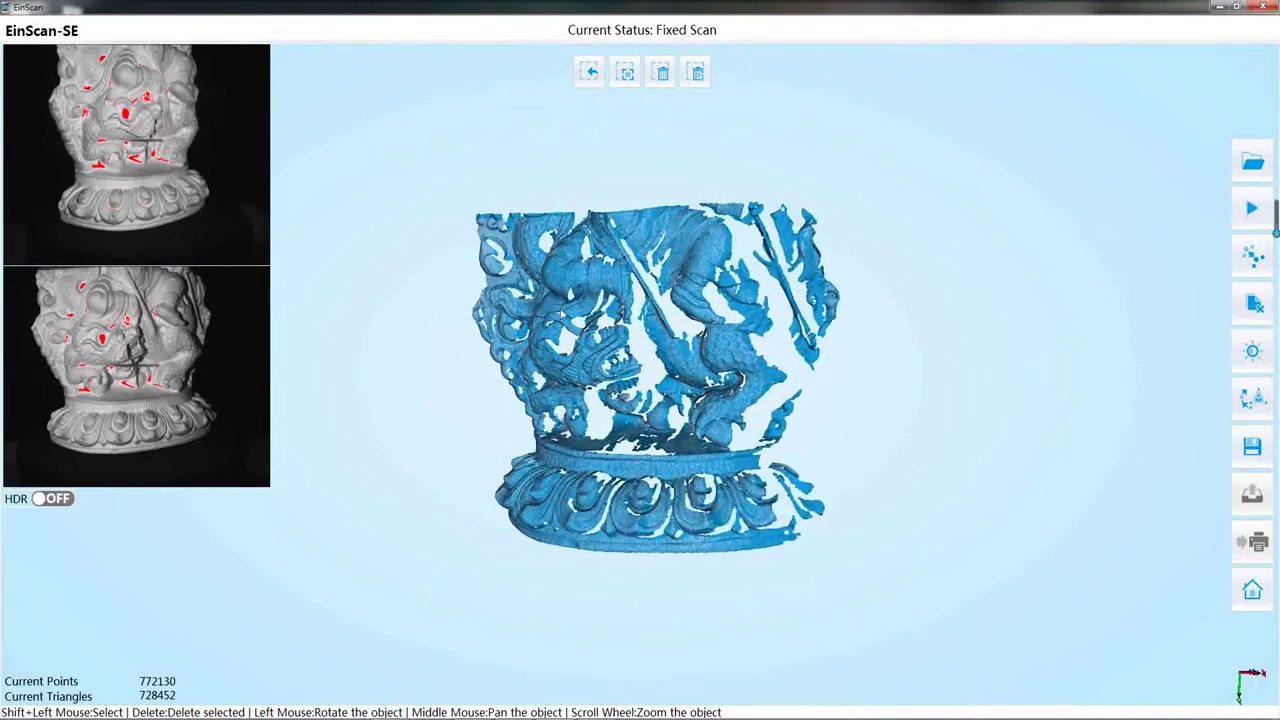